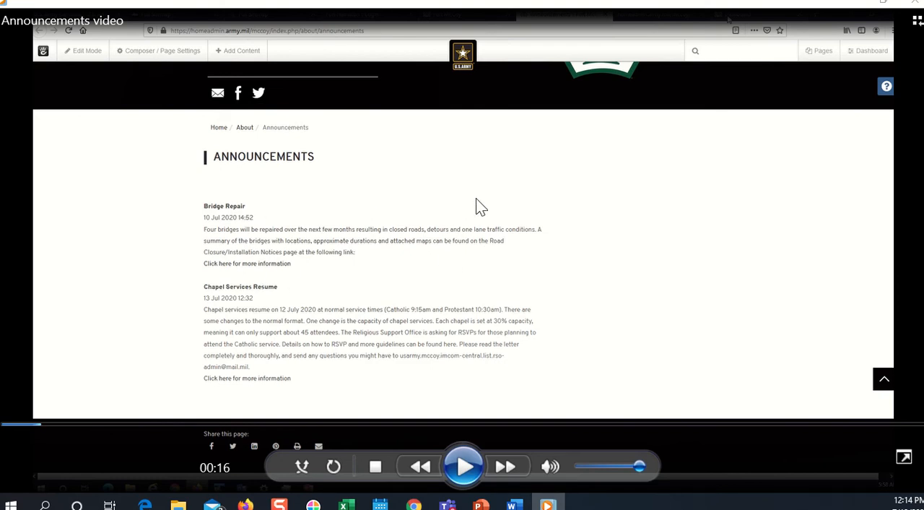
Play the Announcements video and replay the spelling-suggestion part of the Add Announcement form from about 01:20
{"action": "left_click", "coordinate": [464, 466]}
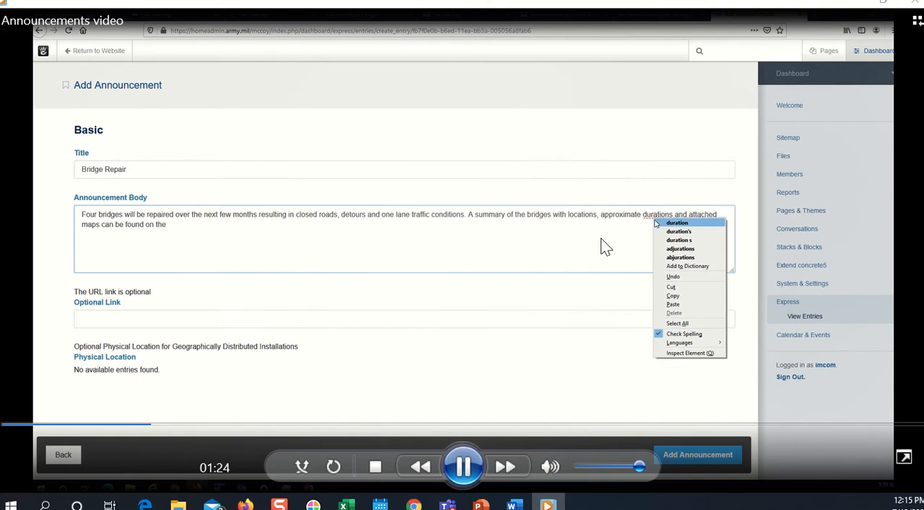
{"action": "left_click", "coordinate": [464, 466]}
{"action": "left_click_drag", "start_coordinate": [155, 427], "coordinate": [144, 427]}
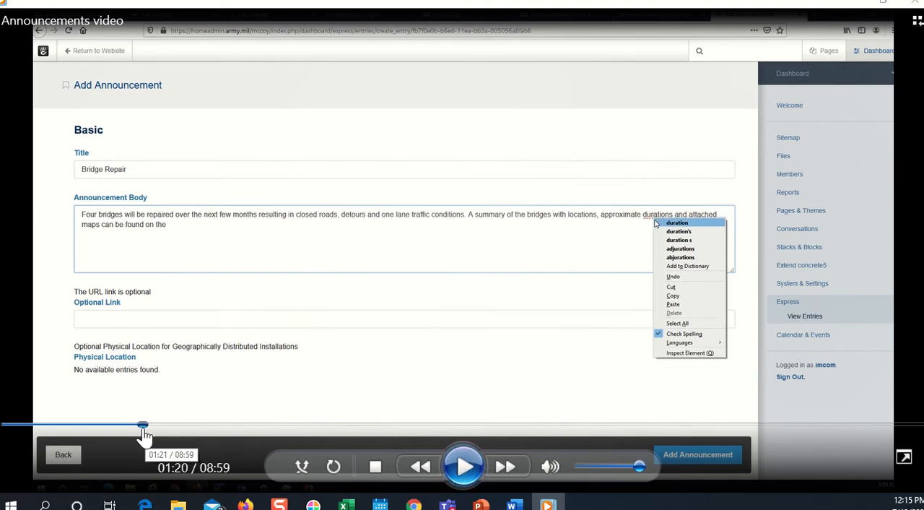
{"action": "left_click", "coordinate": [464, 466]}
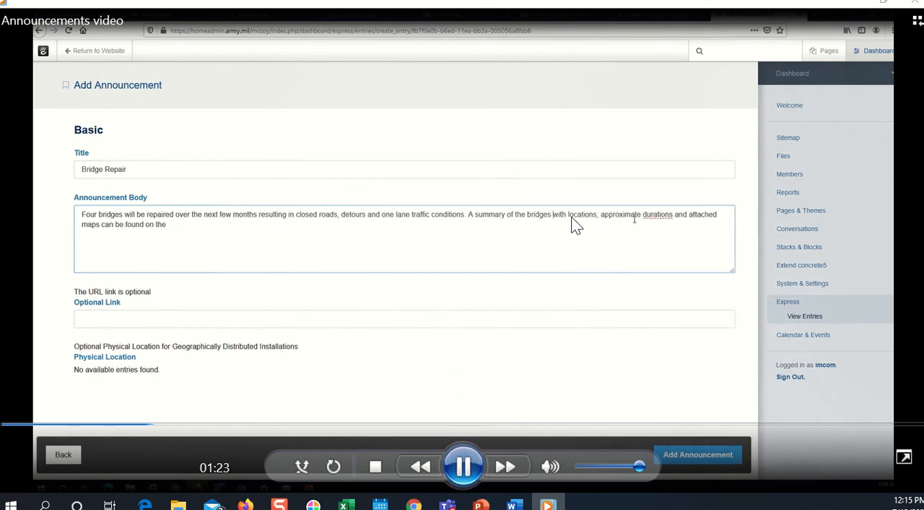
{"action": "left_click", "coordinate": [463, 466]}
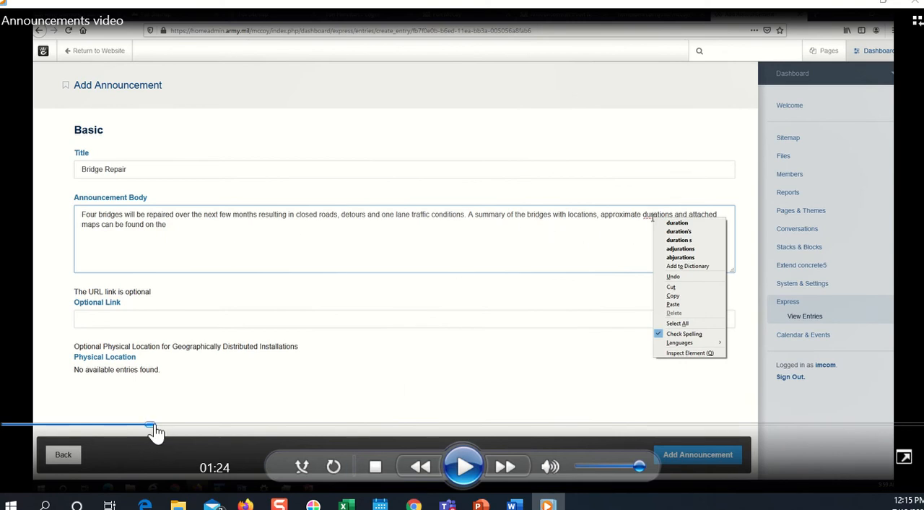
{"action": "left_click_drag", "start_coordinate": [153, 424], "coordinate": [143, 430]}
{"action": "left_click", "coordinate": [466, 465]}
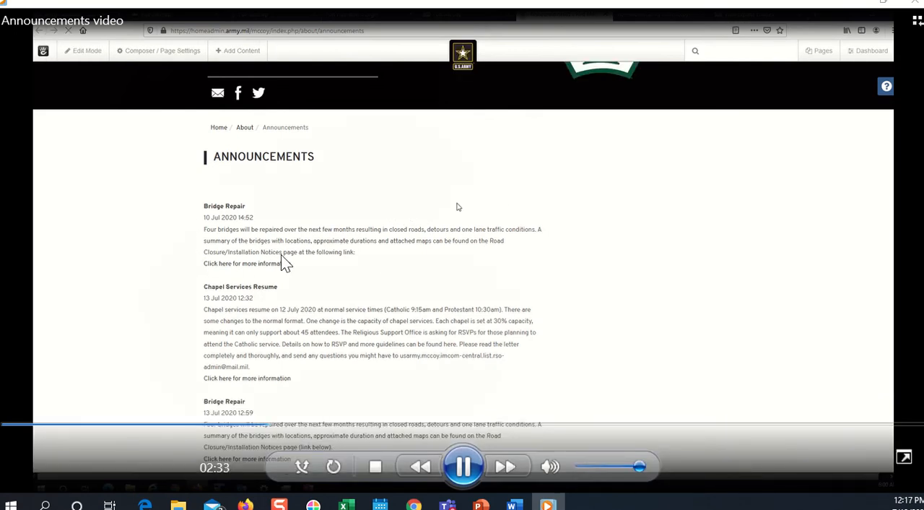
Play the video in short stretches and pause it at 02:36 on the Announcements page with the second Bridge Repair entry
{"action": "left_click", "coordinate": [464, 466]}
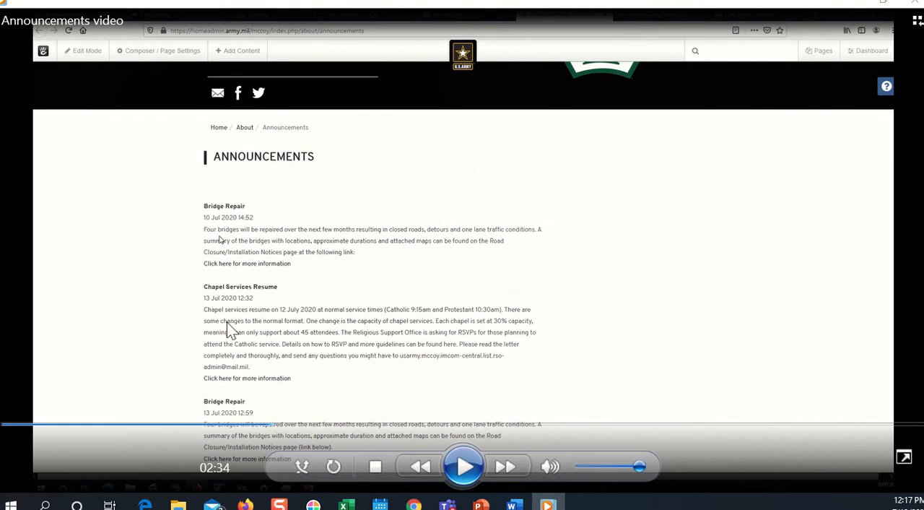
{"action": "left_click", "coordinate": [464, 466]}
{"action": "left_click", "coordinate": [456, 458]}
Continue the video, pause it at 03:21 on the Chapel Services Resume entry of the Announcements page, and resume playback
{"action": "left_click", "coordinate": [465, 465]}
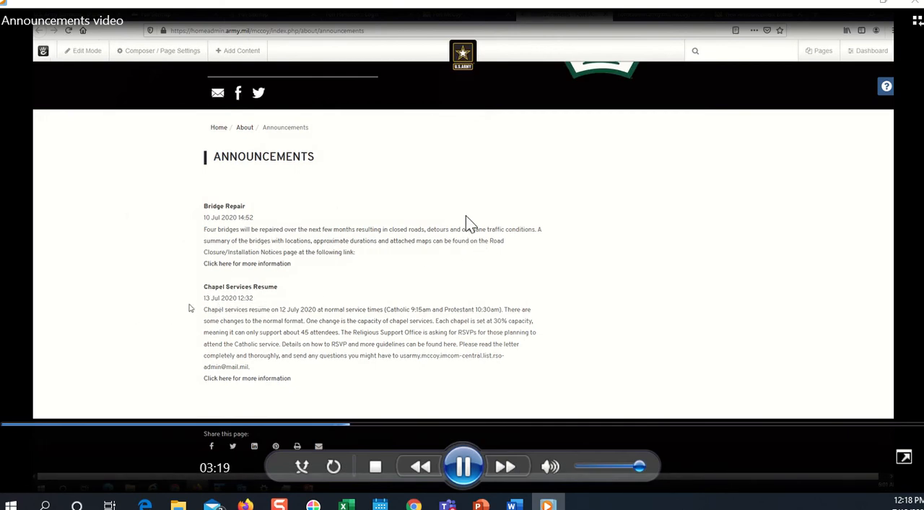
{"action": "left_click", "coordinate": [482, 455]}
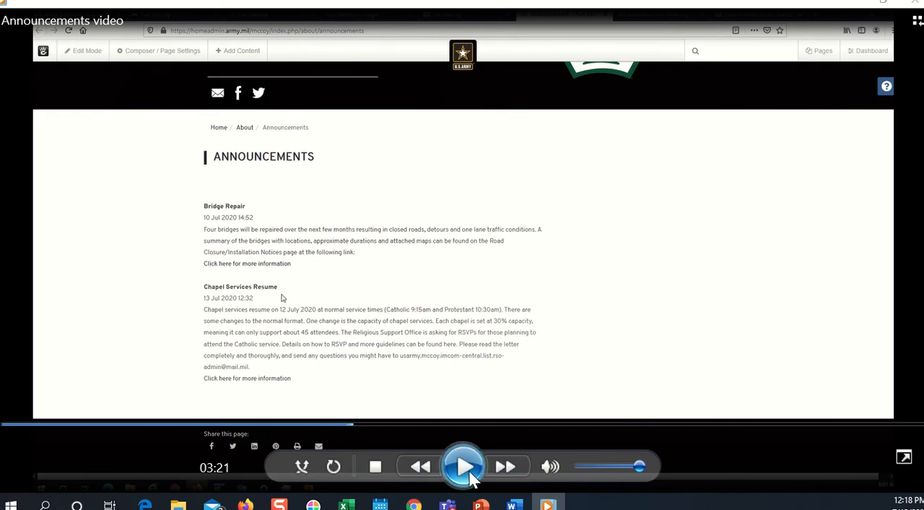
{"action": "left_click", "coordinate": [465, 469]}
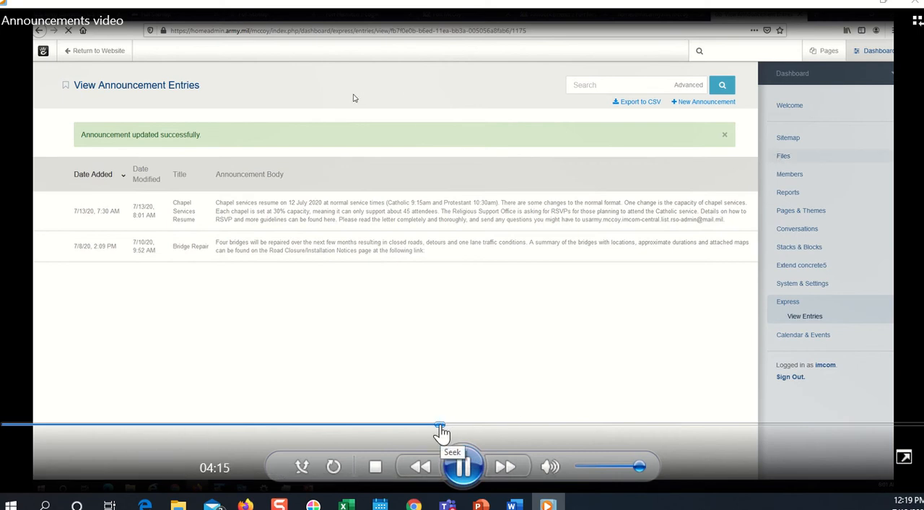
Skip the playback ahead past the File Manager and file properties part to the Full Sitemap at about 05:03
{"action": "left_click", "coordinate": [447, 432]}
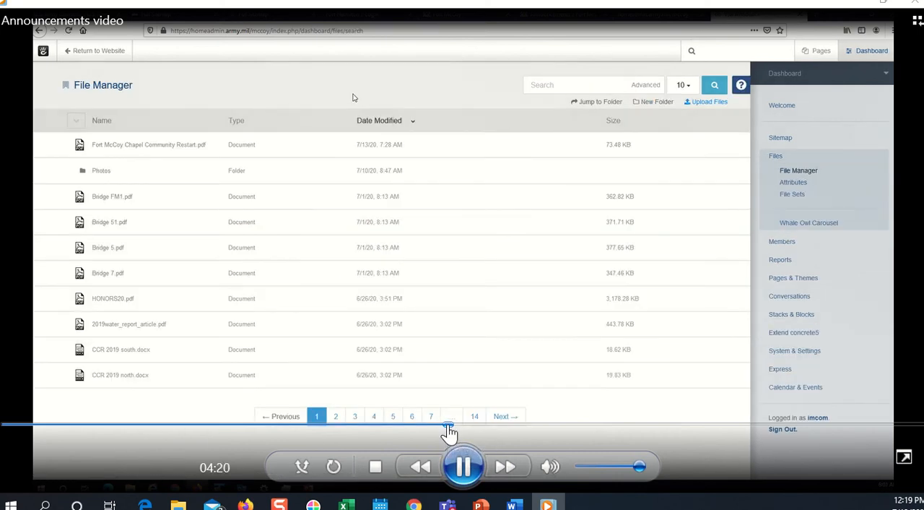
{"action": "left_click_drag", "start_coordinate": [449, 432], "coordinate": [482, 435]}
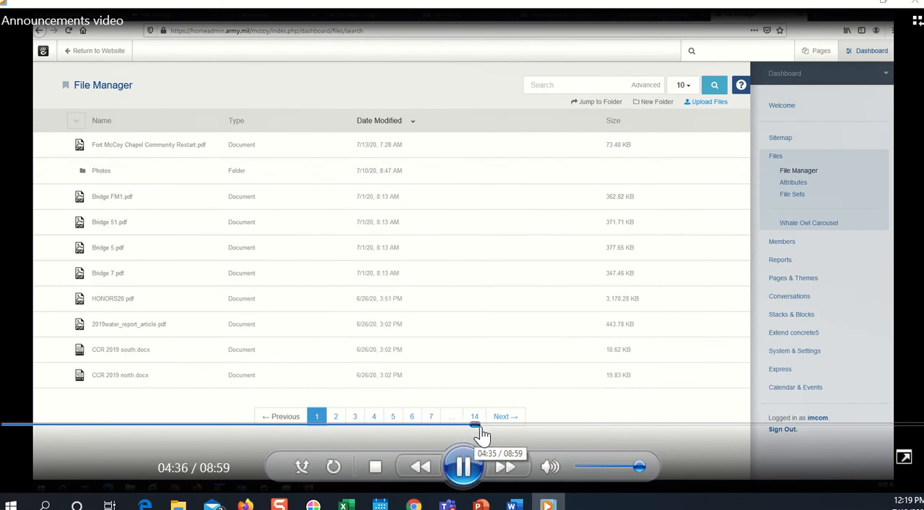
{"action": "left_click", "coordinate": [508, 432]}
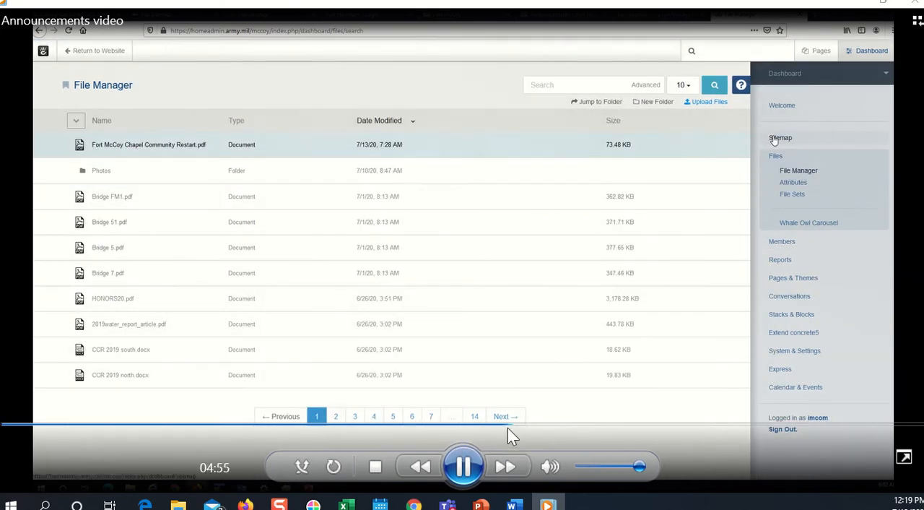
{"action": "left_click", "coordinate": [520, 426]}
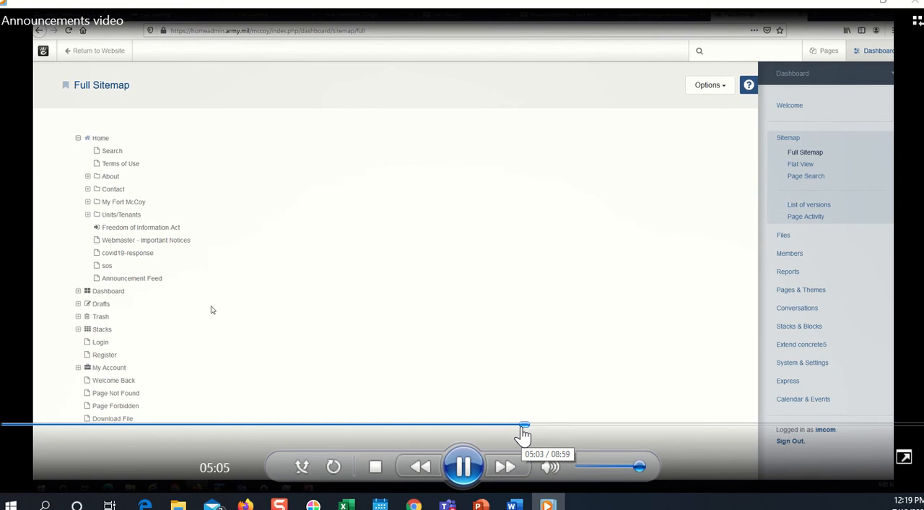
Pause the video at 05:07 on the Announcement Feed page in the sitemap, and again at 05:15 on its RSS feed
{"action": "left_click", "coordinate": [464, 466]}
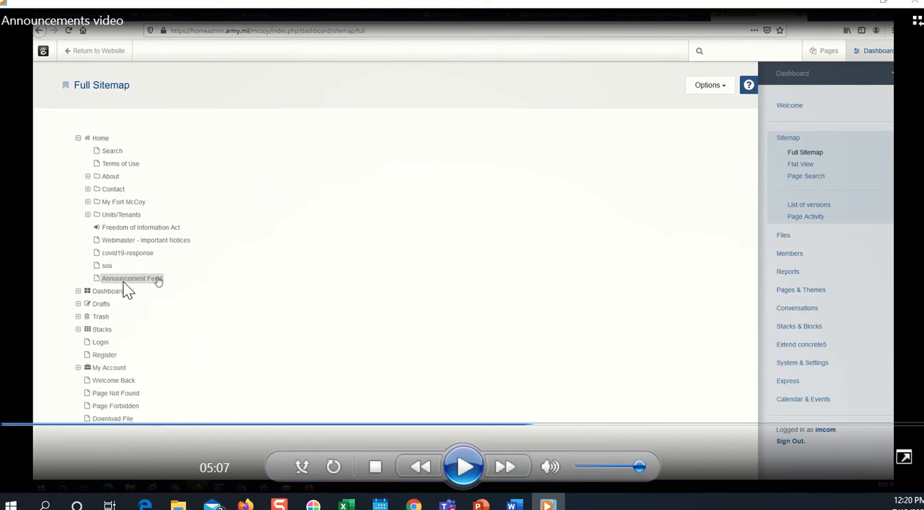
{"action": "left_click", "coordinate": [464, 468]}
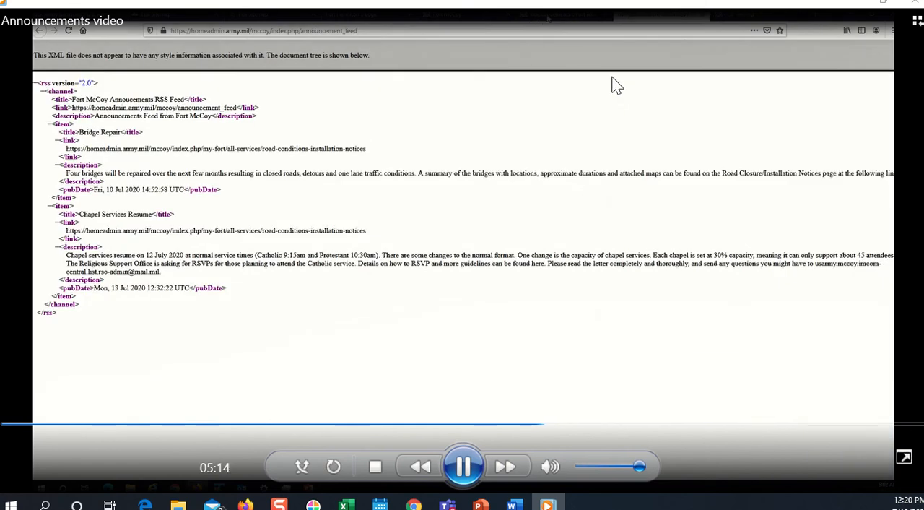
{"action": "left_click", "coordinate": [468, 469]}
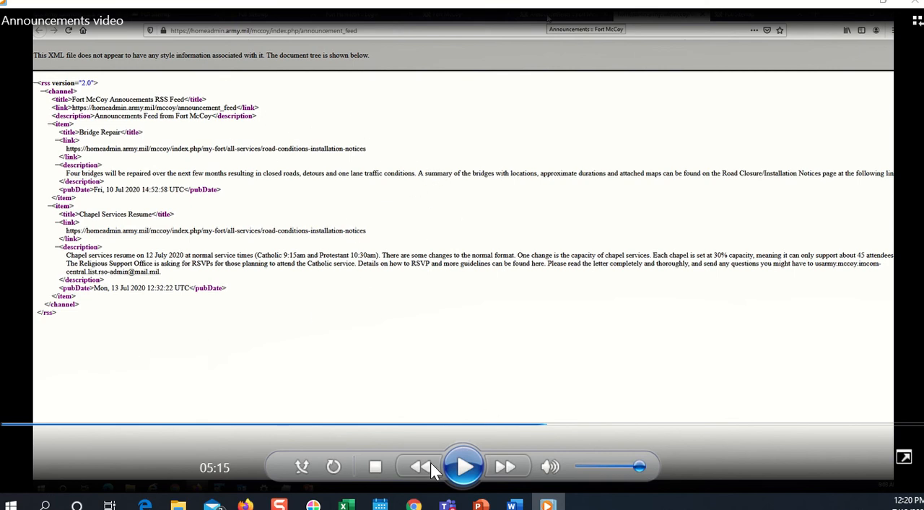
Play on, pause at 05:26 on the Announcements page under About in the sitemap, and resume playback
{"action": "left_click", "coordinate": [465, 469]}
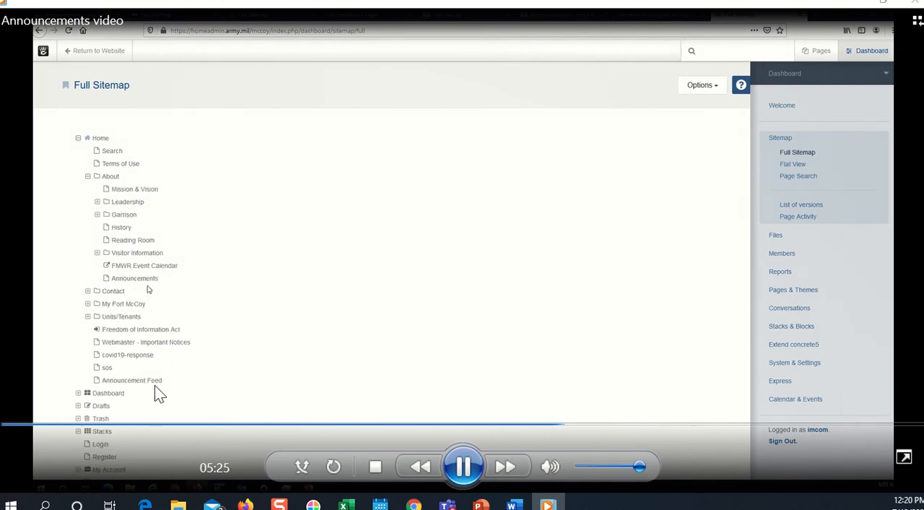
{"action": "left_click", "coordinate": [464, 466]}
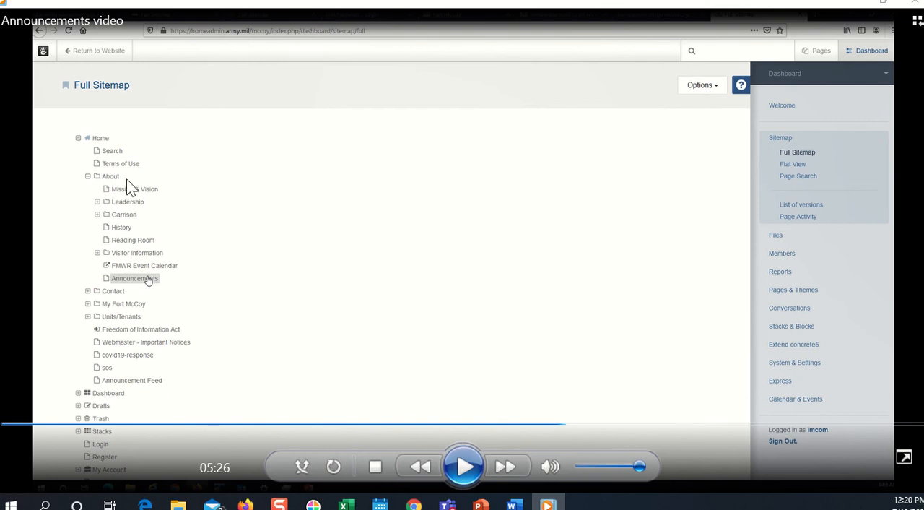
{"action": "left_click", "coordinate": [473, 466]}
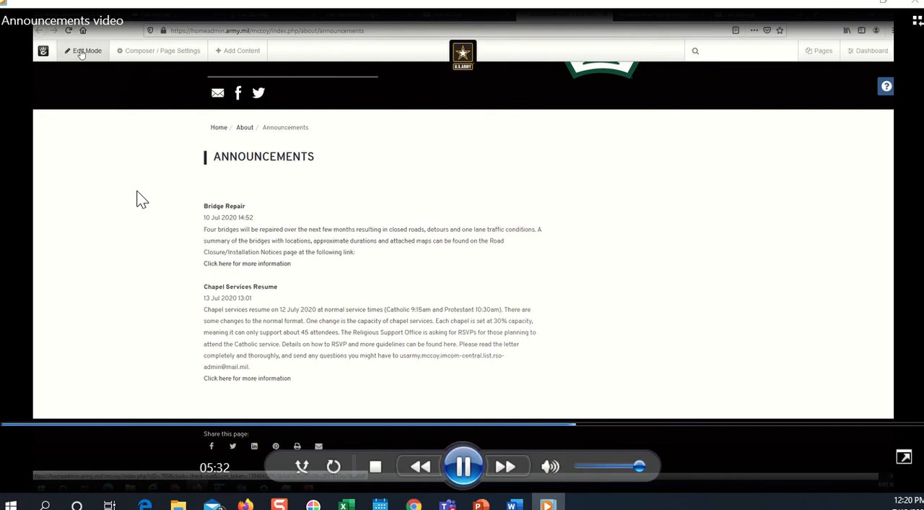
Skip ahead slightly, pause at 06:06 where the Express Entry List entity is set to Announcement, and resume playback
{"action": "left_click", "coordinate": [584, 426]}
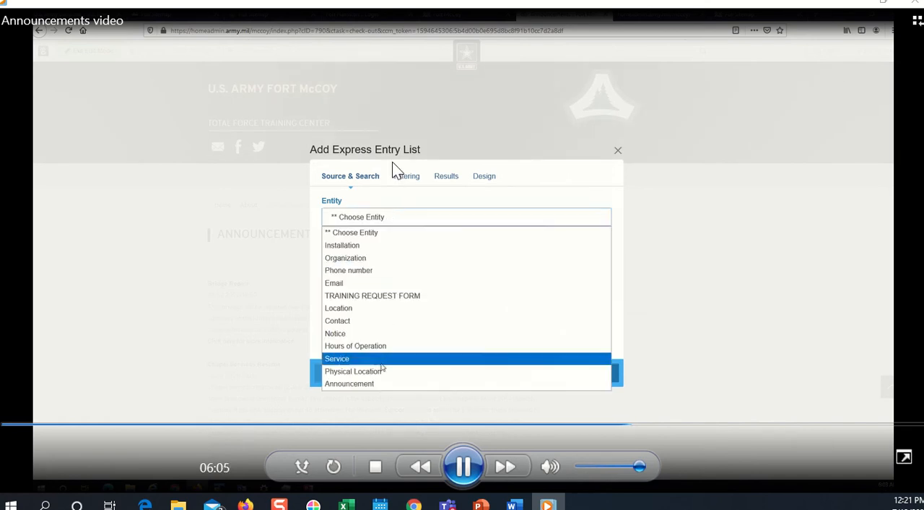
{"action": "left_click", "coordinate": [463, 463]}
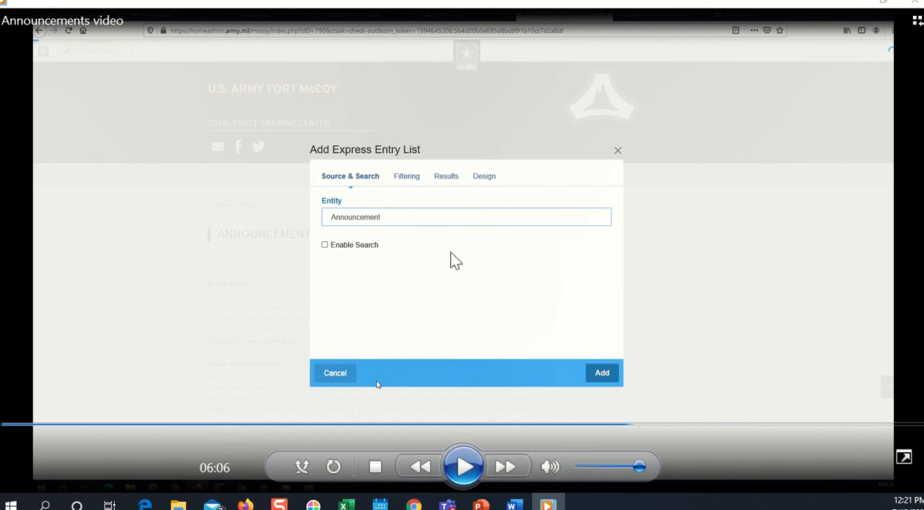
{"action": "left_click", "coordinate": [477, 465]}
Skip to the block-editing part at about 06:18 and pause at 06:20 on the Edit Express Entry List dialog
{"action": "left_click", "coordinate": [632, 425]}
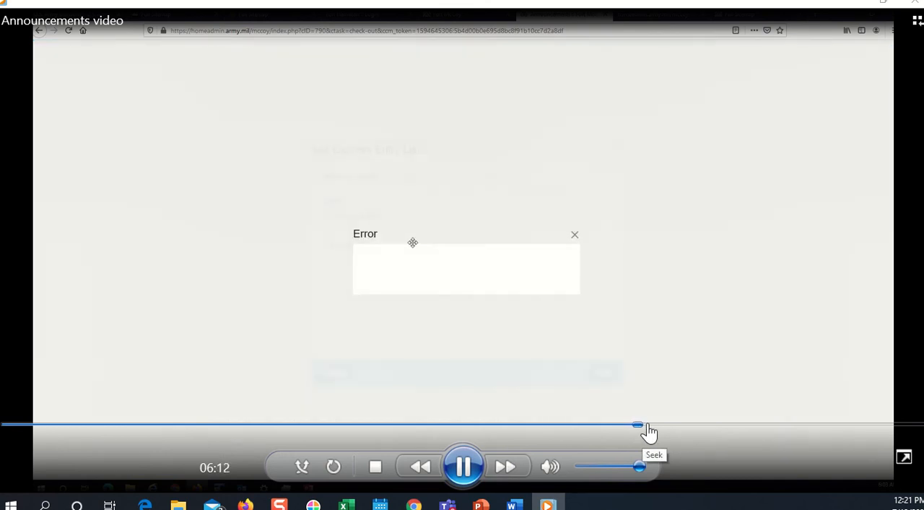
{"action": "left_click", "coordinate": [646, 425]}
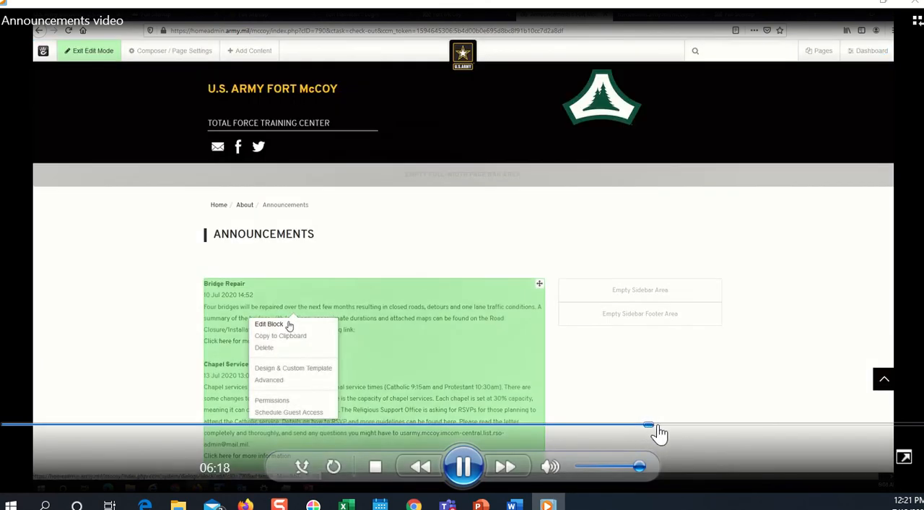
{"action": "left_click", "coordinate": [465, 477]}
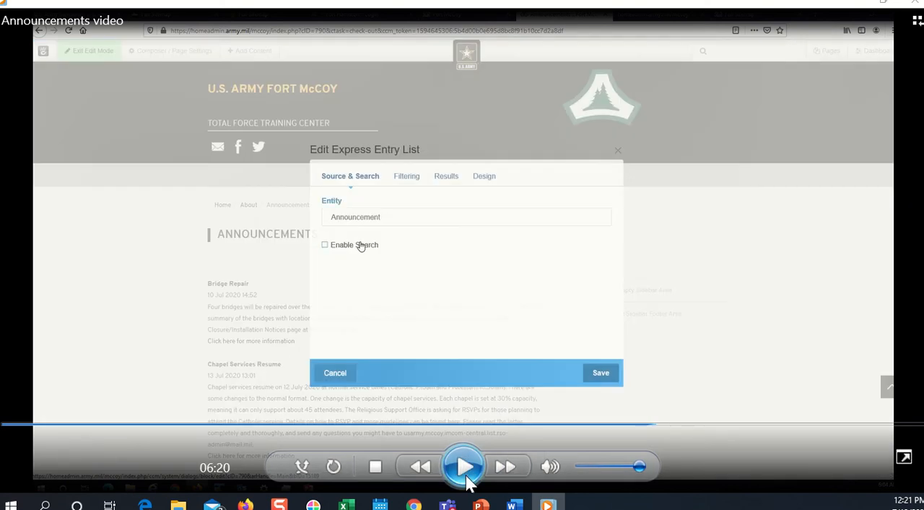
Play on, pause at 06:24 on the Results settings of the Express Entry List, and resume playback
{"action": "left_click", "coordinate": [466, 478]}
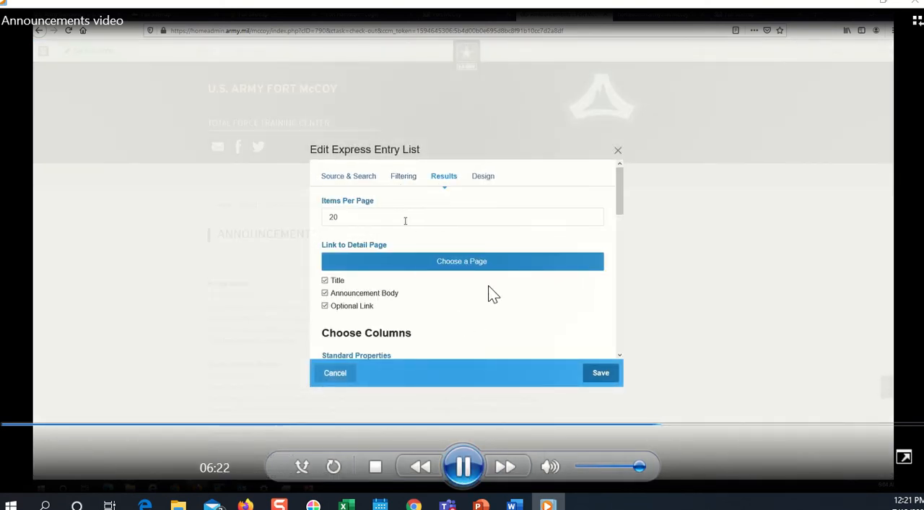
{"action": "left_click", "coordinate": [471, 468]}
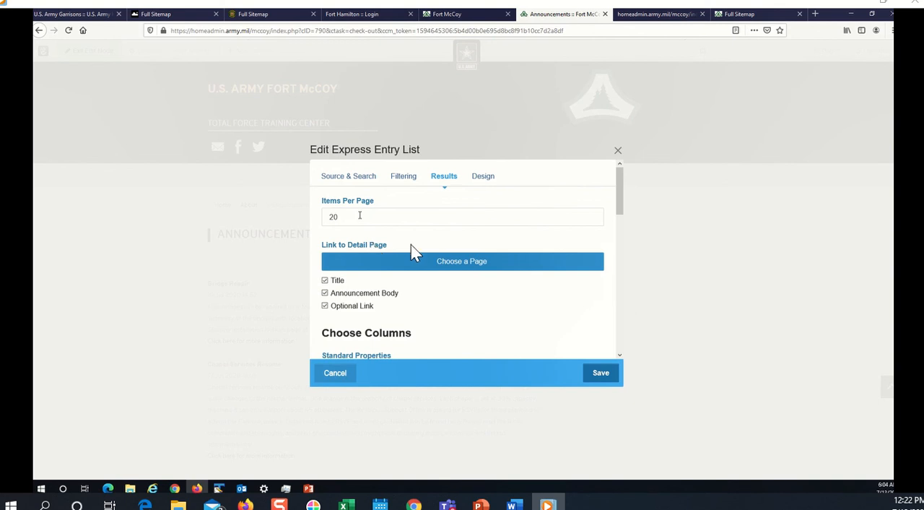
{"action": "mouse_move", "coordinate": [431, 221]}
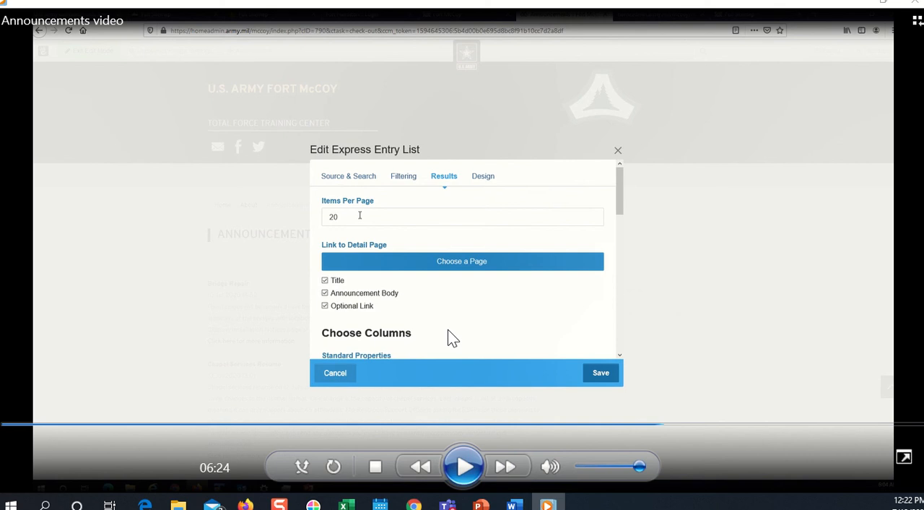
{"action": "left_click", "coordinate": [463, 463]}
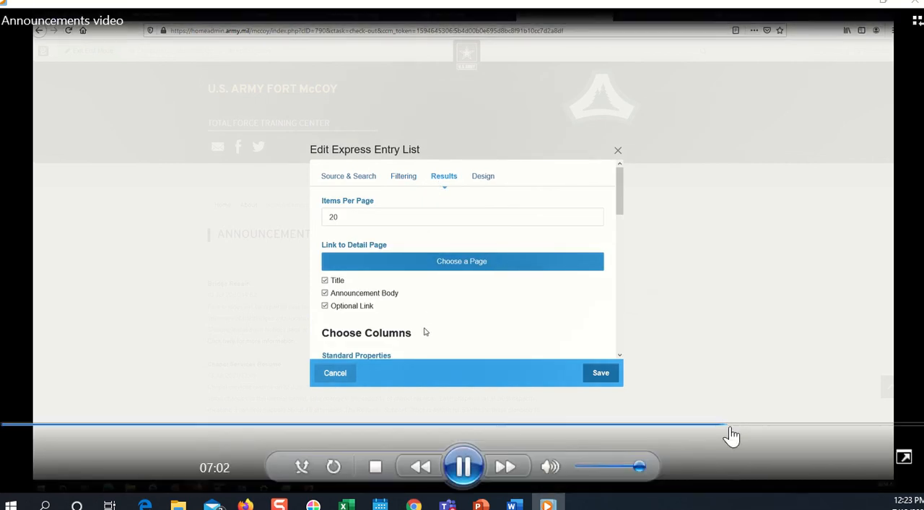
Skip the playback ahead past the column order settings to the block design options at about 08:12
{"action": "left_click", "coordinate": [734, 427]}
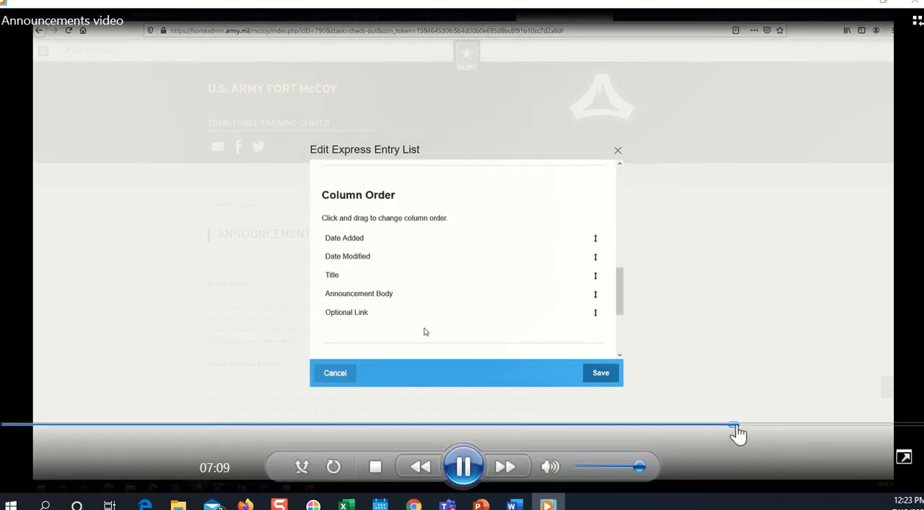
{"action": "left_click", "coordinate": [748, 426]}
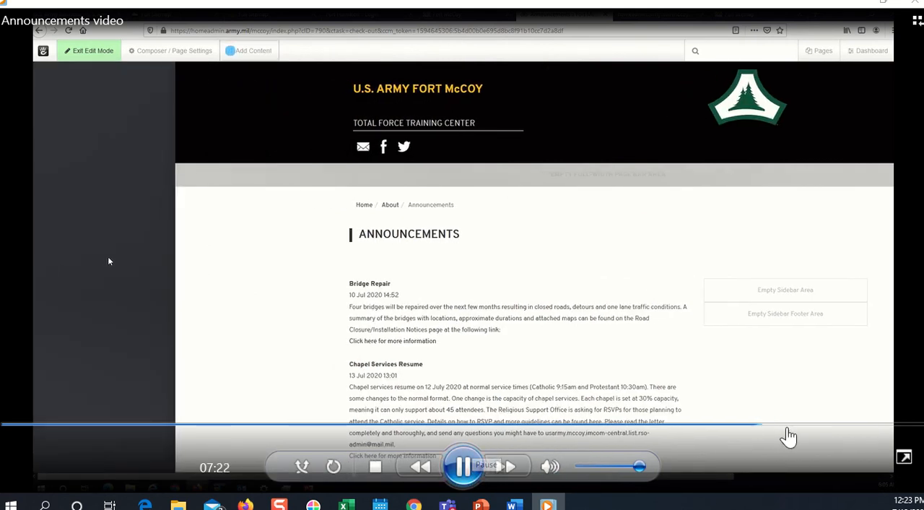
{"action": "left_click_drag", "start_coordinate": [764, 432], "coordinate": [843, 432]}
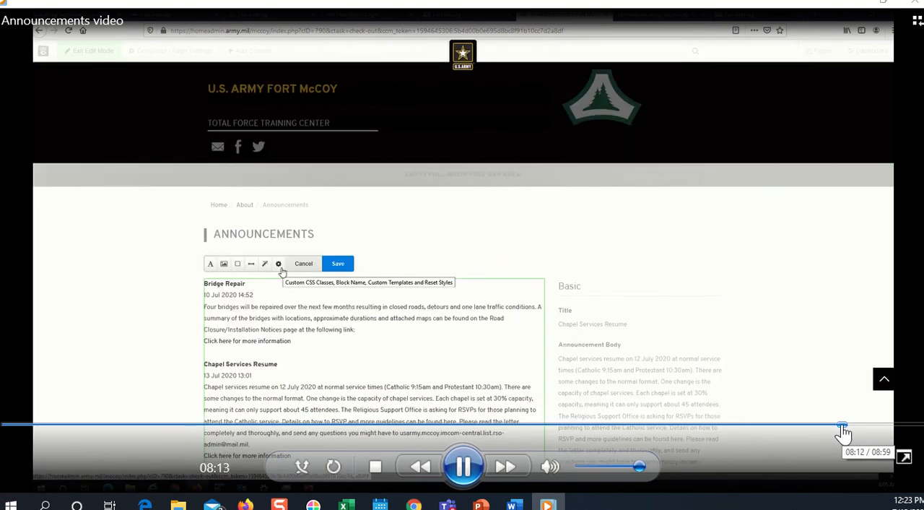
Pause at 08:14 on the Custom Template setting, rewind to 08:06, and replay the custom template part
{"action": "left_click", "coordinate": [462, 467]}
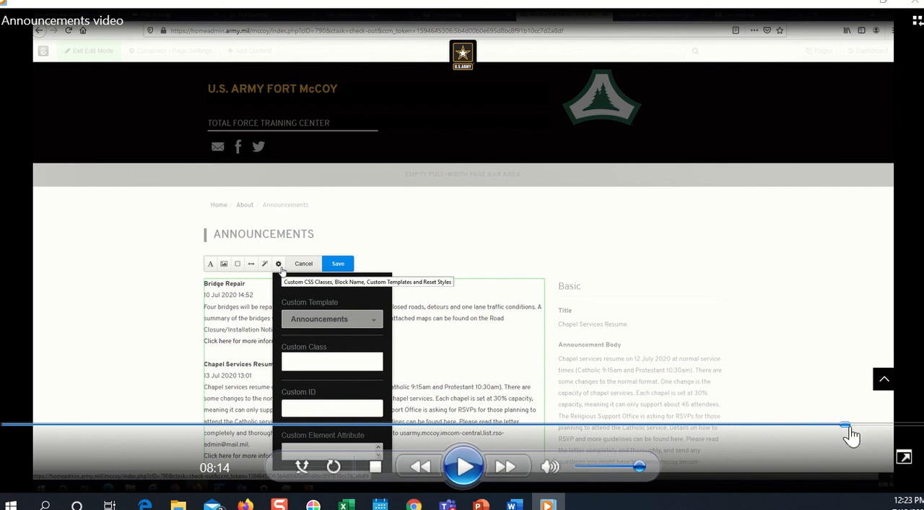
{"action": "left_click_drag", "start_coordinate": [846, 426], "coordinate": [834, 438]}
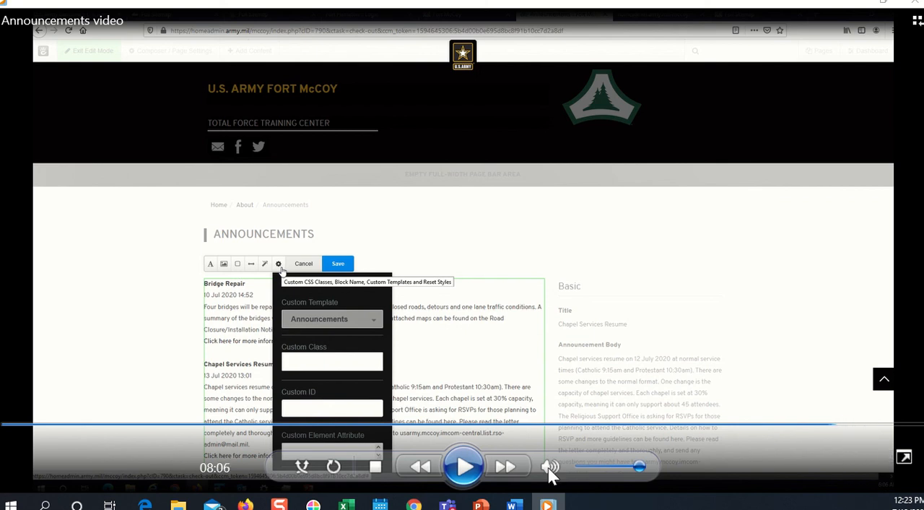
{"action": "left_click", "coordinate": [464, 466]}
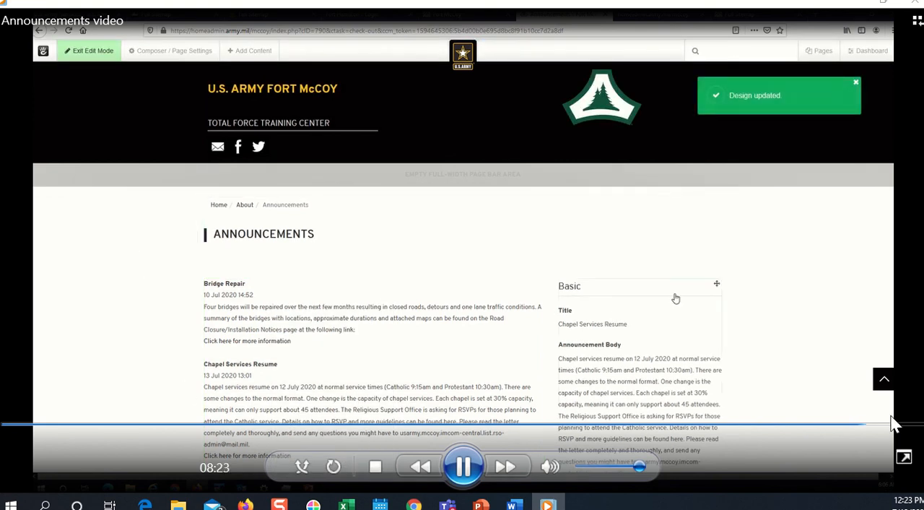
Pause at 08:25 on the detail block's options, then rewind and replay from just before the Details block is added
{"action": "left_click", "coordinate": [468, 478]}
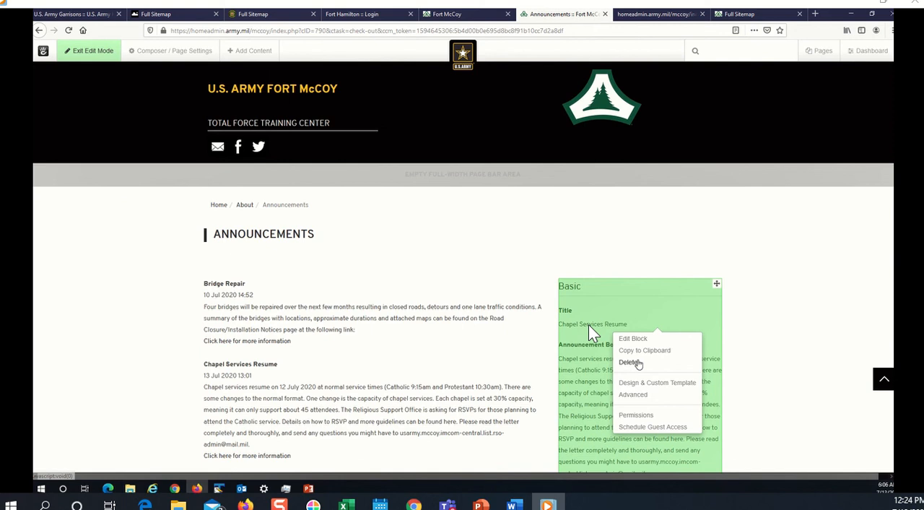
{"action": "mouse_move", "coordinate": [734, 364]}
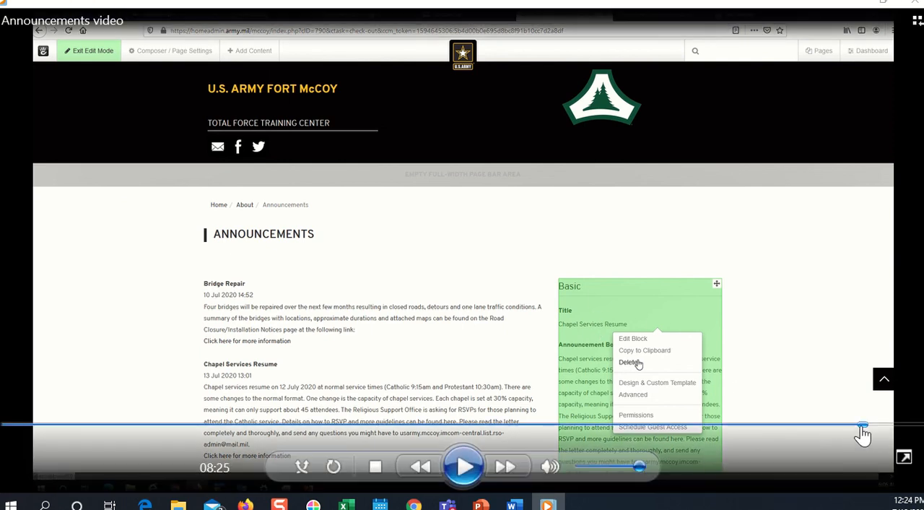
{"action": "left_click_drag", "start_coordinate": [865, 426], "coordinate": [766, 432]}
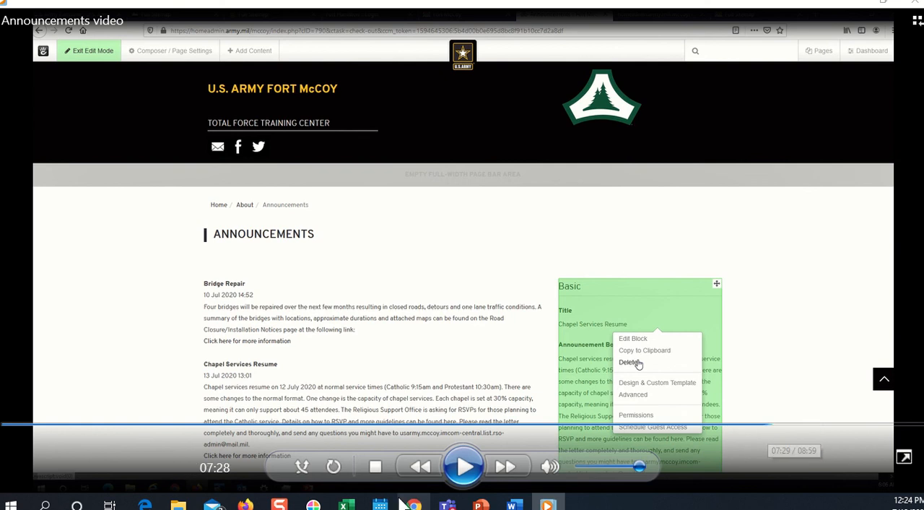
{"action": "key", "text": "space"}
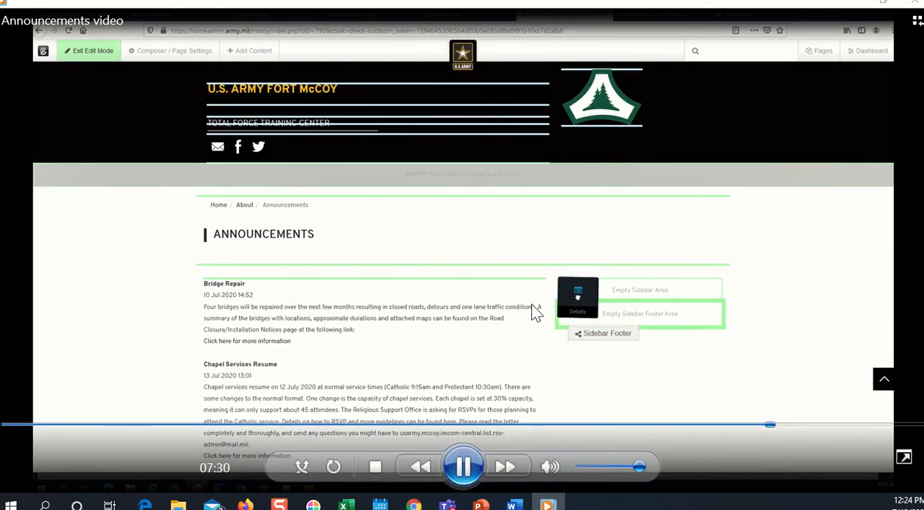
{"action": "left_click", "coordinate": [757, 431]}
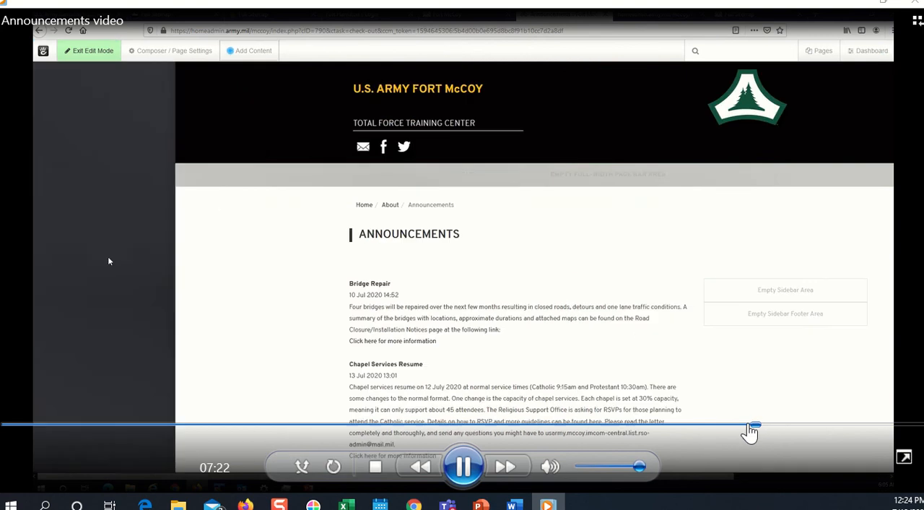
{"action": "left_click", "coordinate": [736, 431]}
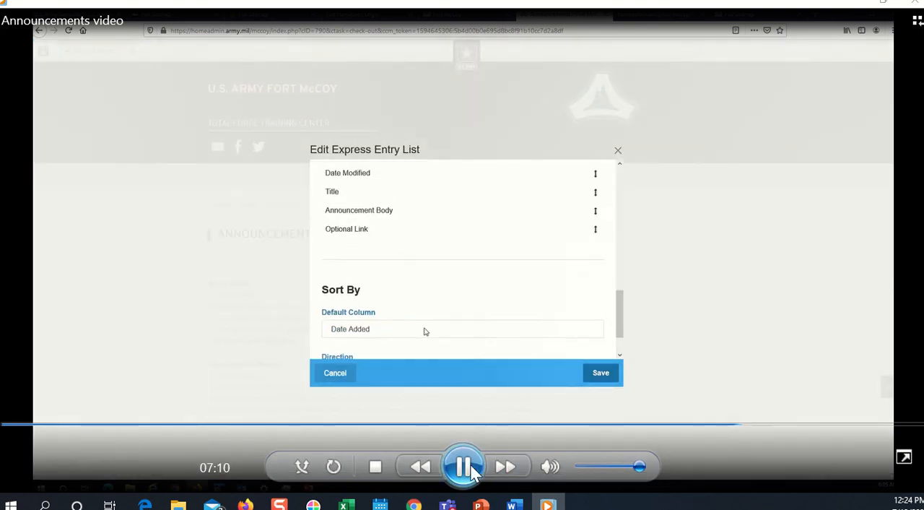
{"action": "left_click", "coordinate": [747, 432]}
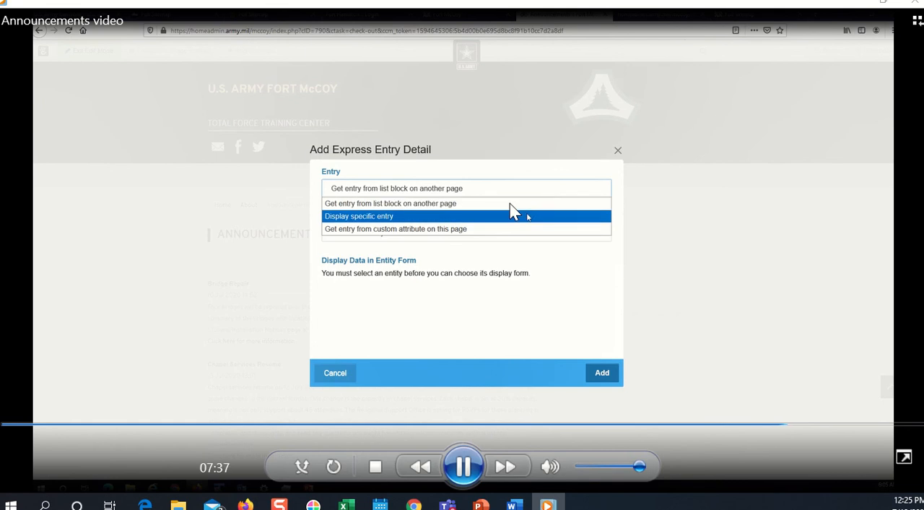
Pause at 07:39 on the Entry options of the Express Entry Detail, resume playback, and pause at 08:23 on the Announcements page
{"action": "left_click", "coordinate": [463, 466]}
{"action": "left_click", "coordinate": [477, 467]}
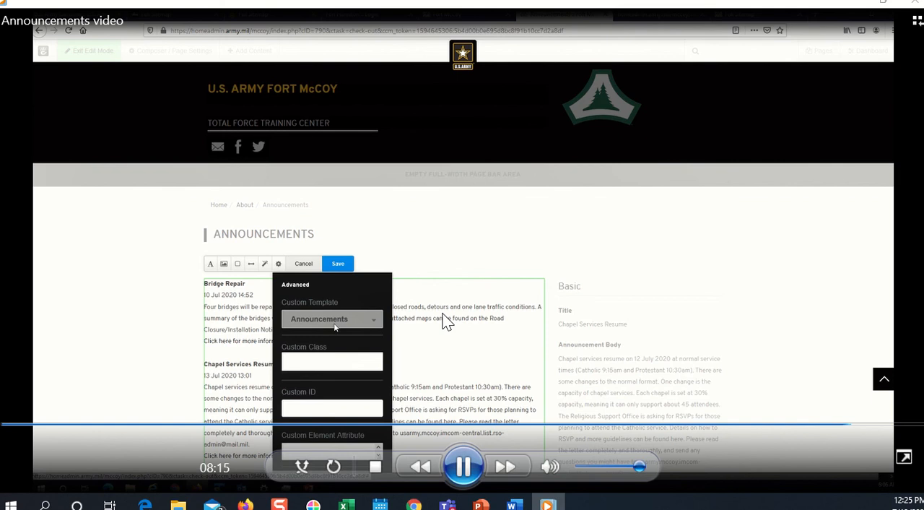
{"action": "left_click", "coordinate": [472, 458]}
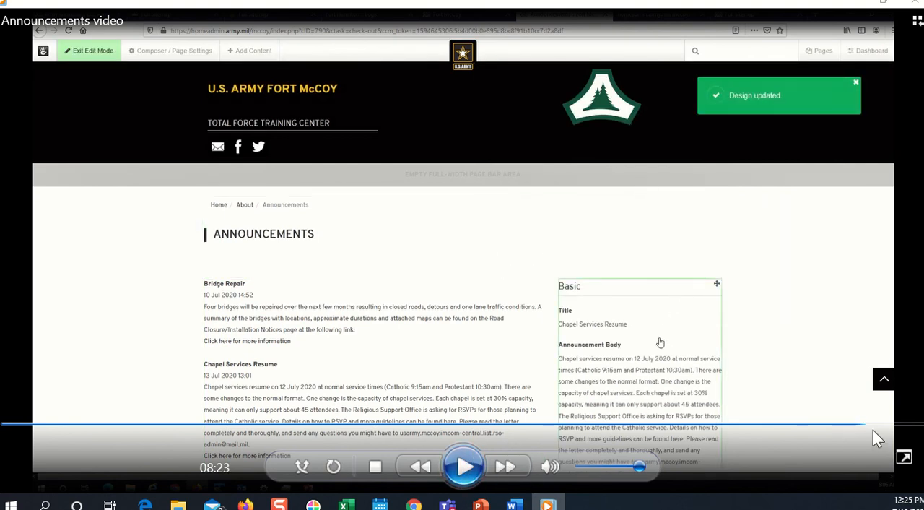
Rewind the video to the File Manager part shortly before 04:37 and start playback
{"action": "left_click_drag", "start_coordinate": [859, 428], "coordinate": [48, 444]}
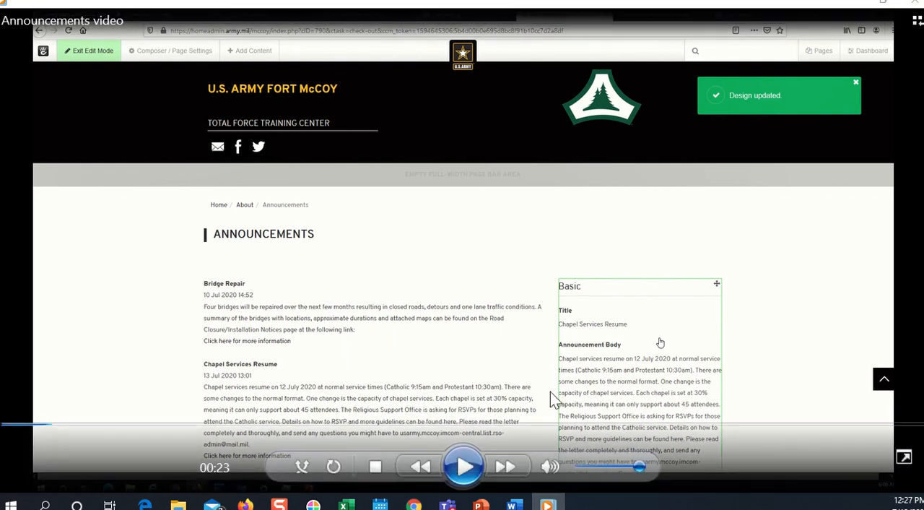
{"action": "left_click", "coordinate": [575, 426]}
{"action": "left_click_drag", "start_coordinate": [576, 426], "coordinate": [466, 428]}
{"action": "left_click", "coordinate": [464, 472]}
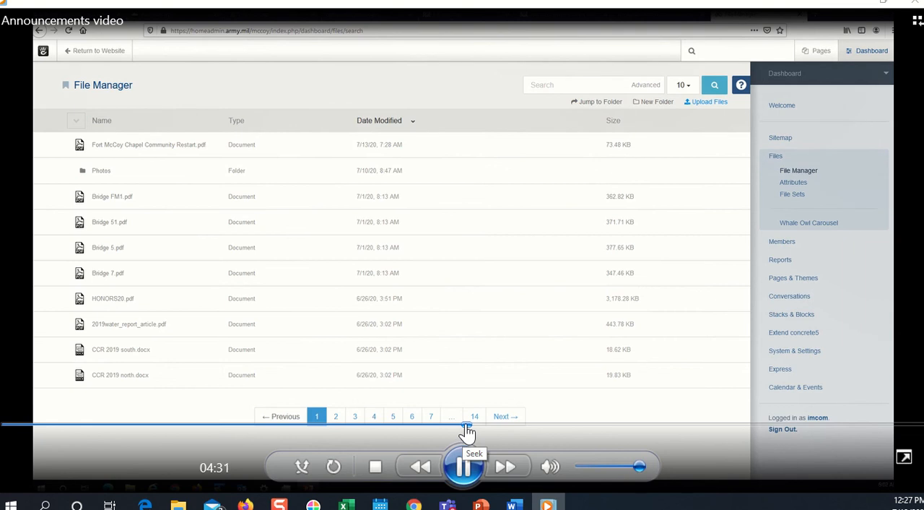
Pause at 04:38 on the File Manager's file list, play on, and pause again at 04:58
{"action": "left_click", "coordinate": [477, 466]}
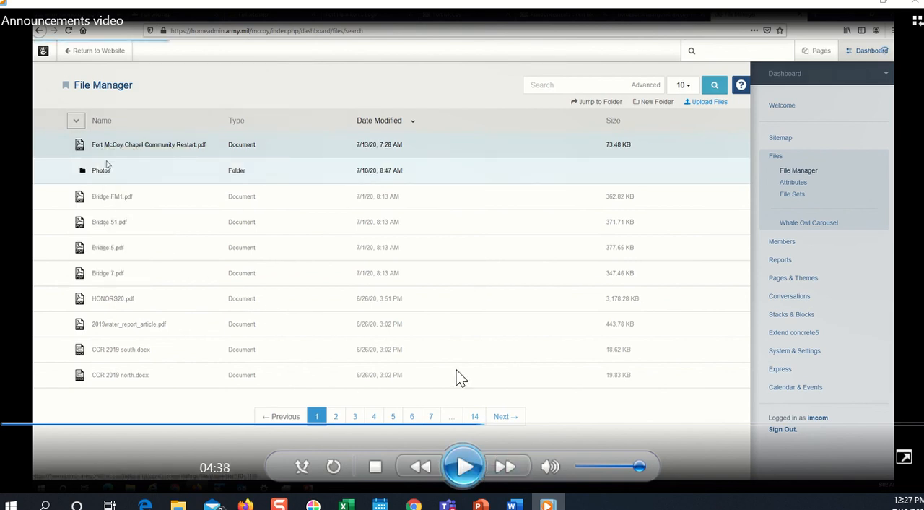
{"action": "left_click", "coordinate": [472, 458]}
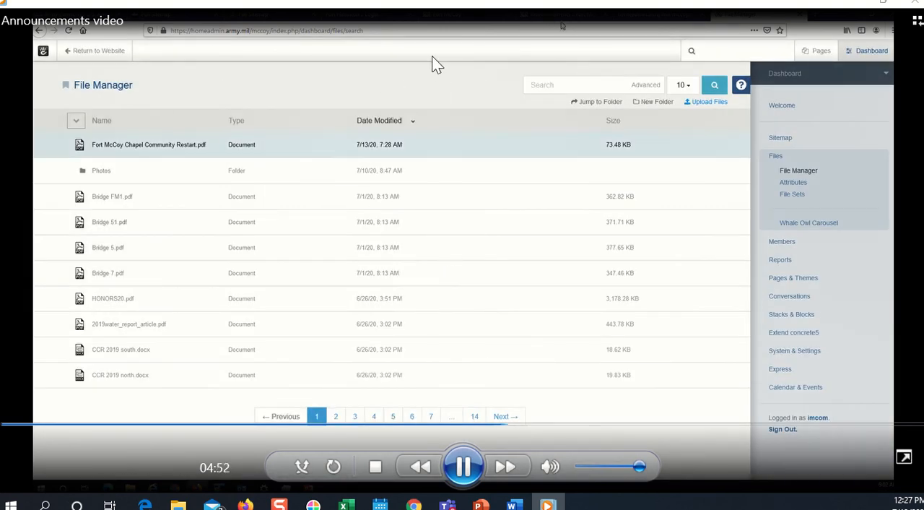
{"action": "left_click", "coordinate": [480, 476]}
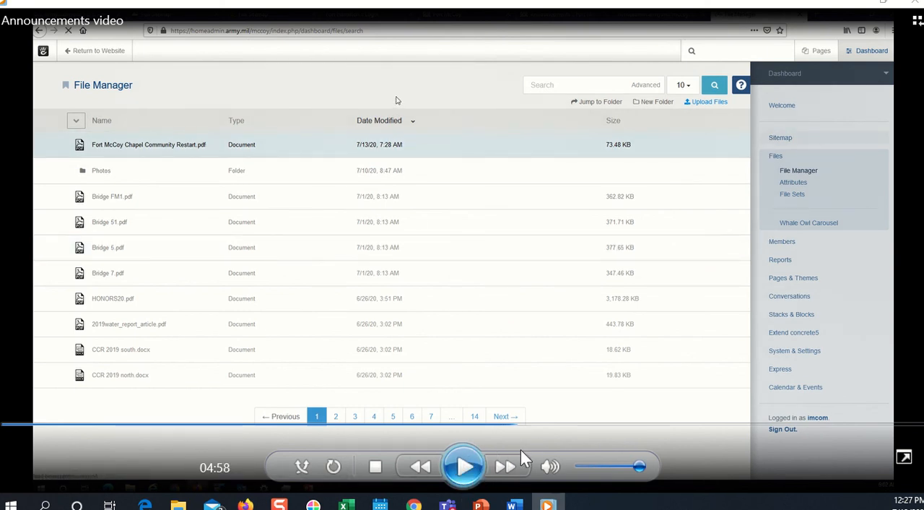
Skip ahead to the Announcements page in edit mode, play it briefly, and pause at 08:00
{"action": "left_click_drag", "start_coordinate": [686, 425], "coordinate": [819, 428]}
{"action": "left_click", "coordinate": [466, 472]}
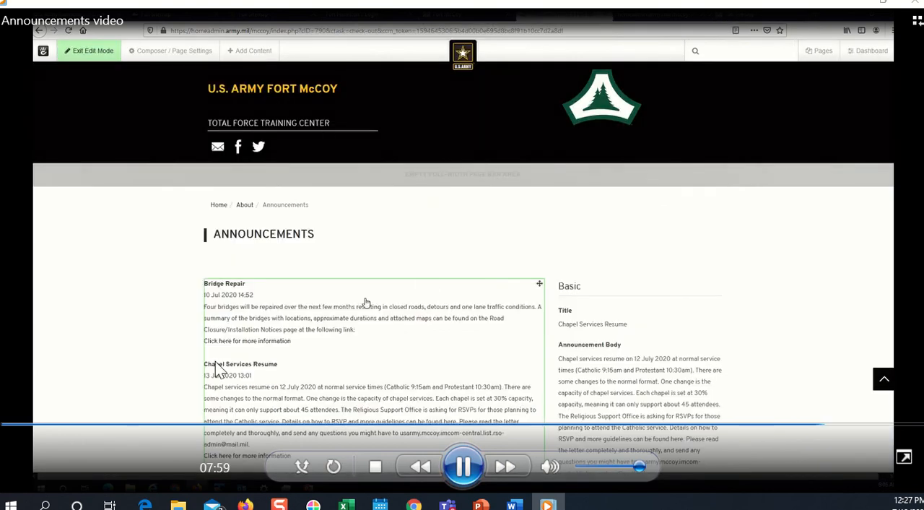
{"action": "left_click", "coordinate": [451, 474]}
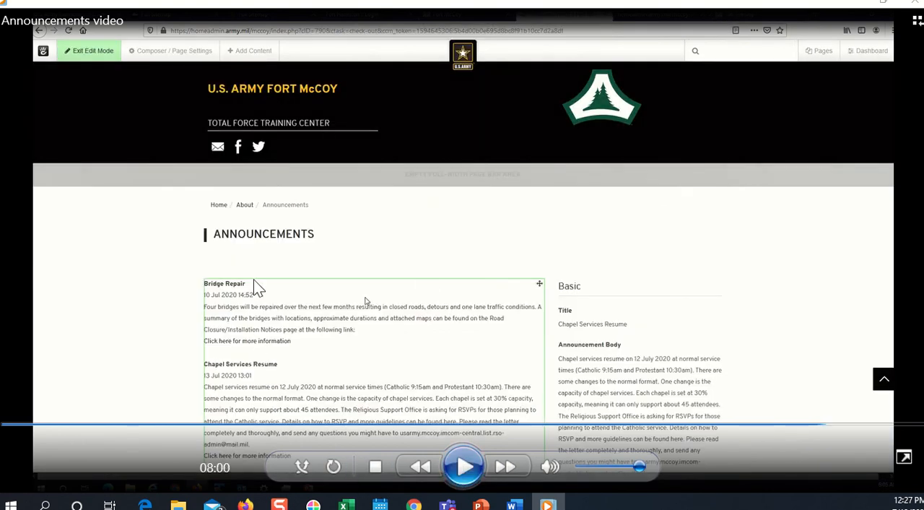